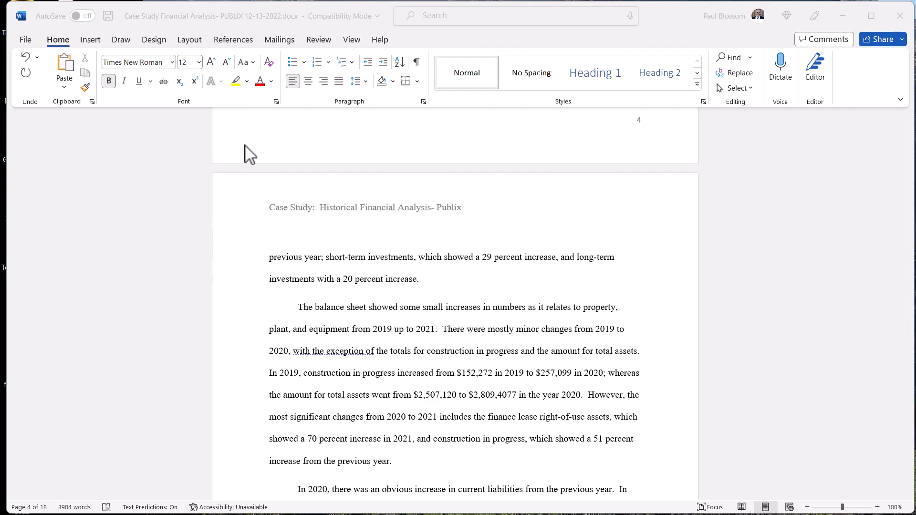
- Run the Editor's spelling review and ignore all occurrences of the flagged author surname and of "SE.cgov"
{"action": "scroll", "coordinate": [248, 153], "scroll_direction": "up", "scroll_amount": 10}
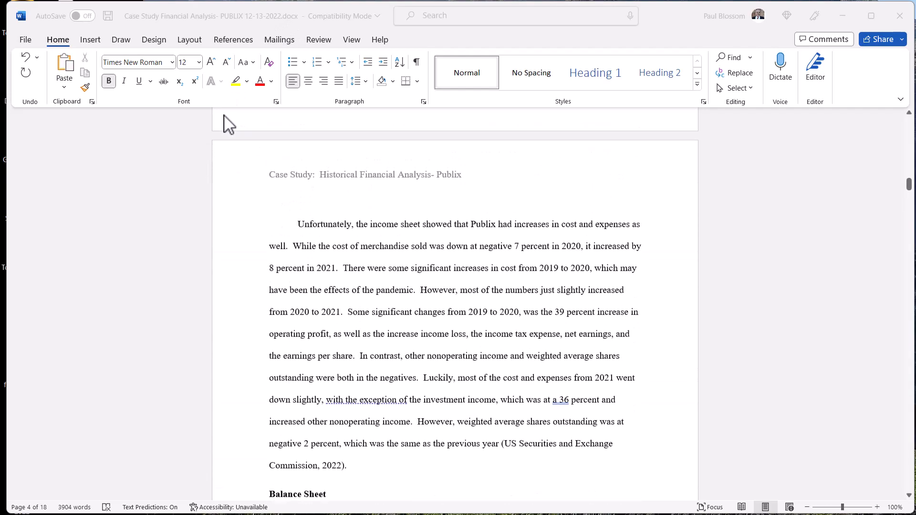
{"action": "scroll", "coordinate": [224, 120], "scroll_direction": "up", "scroll_amount": 9}
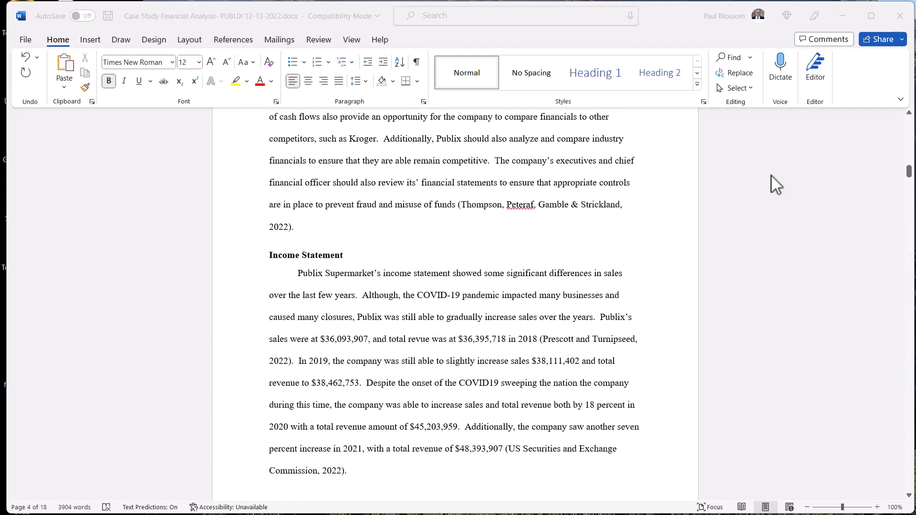
{"action": "left_click_drag", "start_coordinate": [908, 175], "coordinate": [908, 140]}
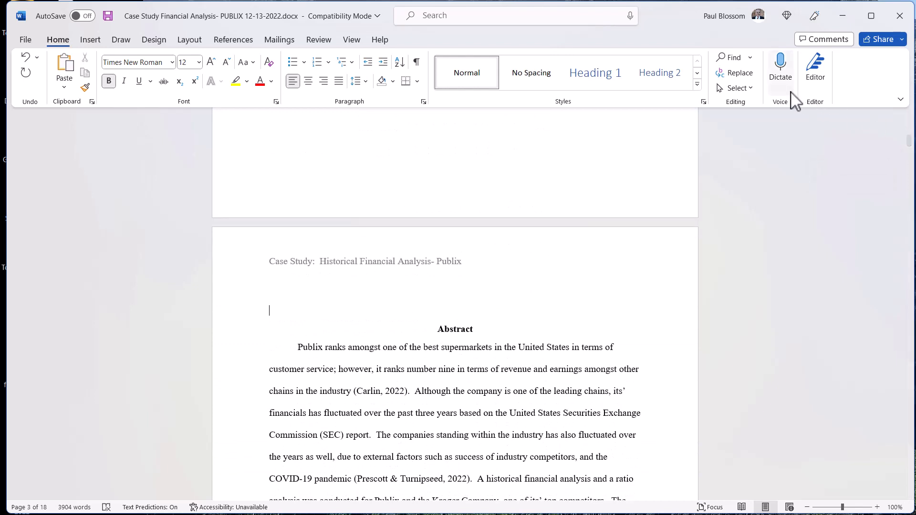
{"action": "left_click", "coordinate": [818, 79]}
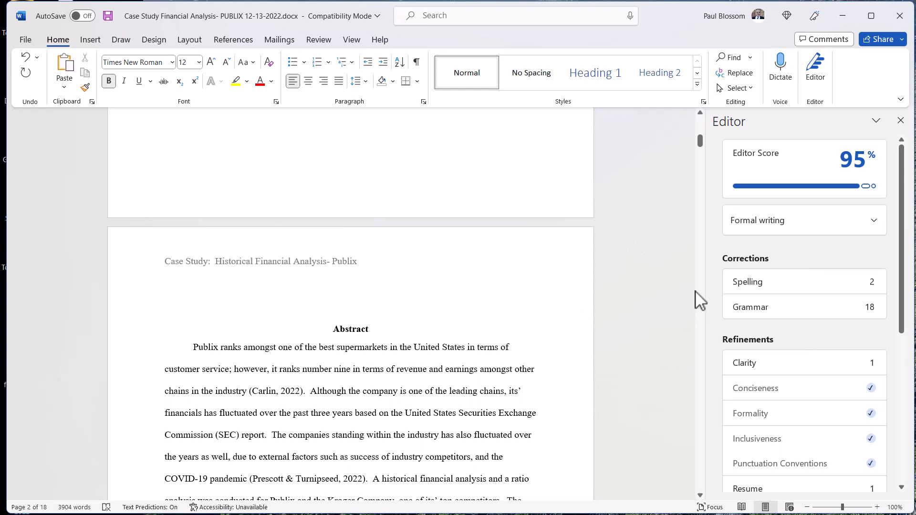
{"action": "left_click", "coordinate": [758, 293]}
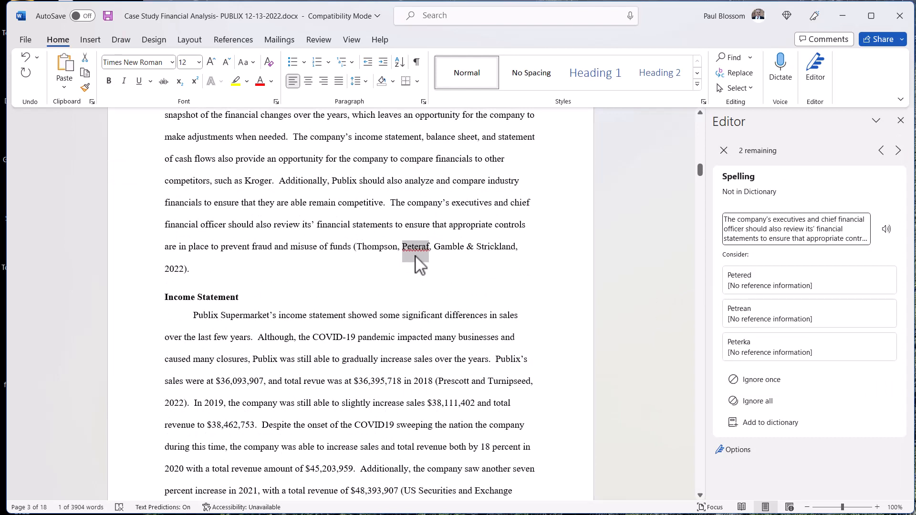
{"action": "left_click", "coordinate": [749, 401]}
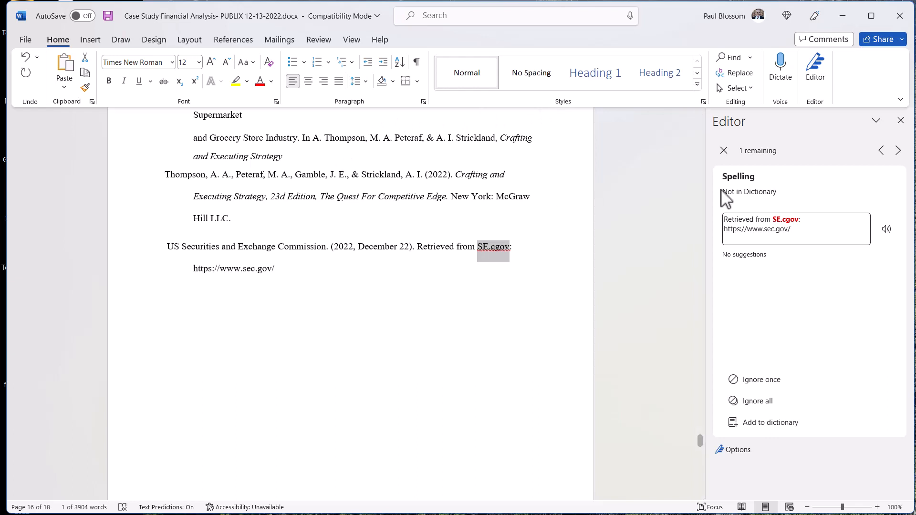
{"action": "left_click", "coordinate": [762, 403]}
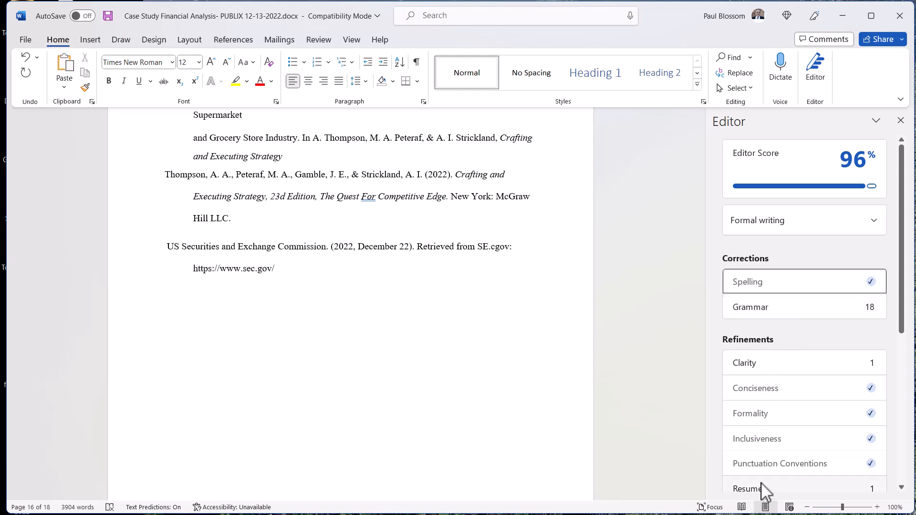
- Start the grammar review and accept the suggestions "2020" without the comma, "negative" and "36" in the income sheet paragraph
{"action": "left_click", "coordinate": [755, 307]}
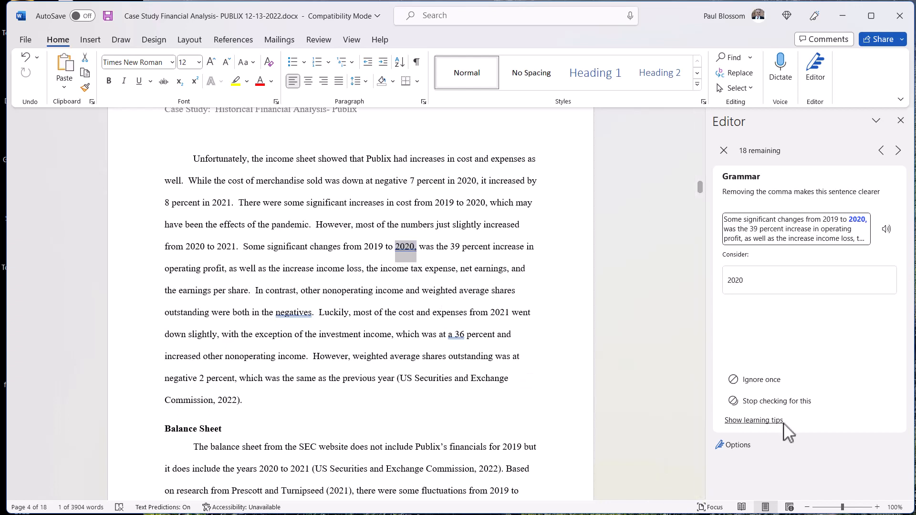
{"action": "left_click", "coordinate": [737, 280]}
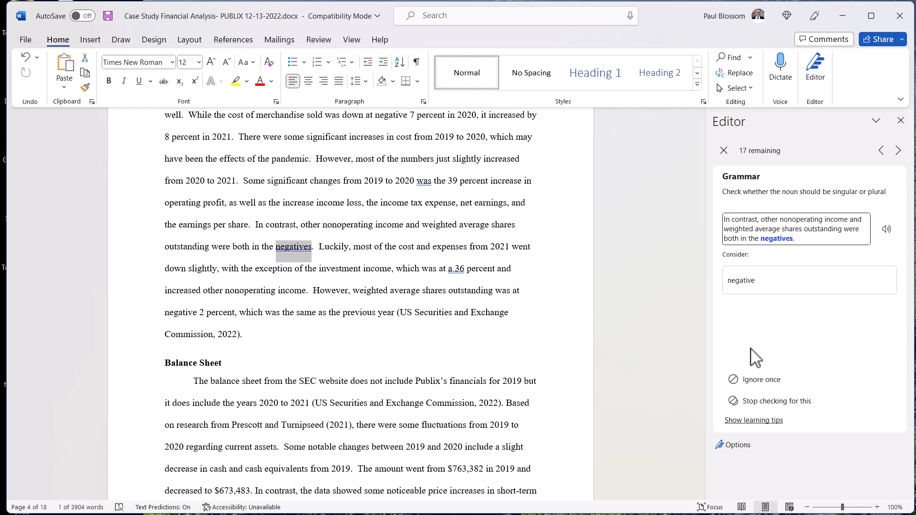
{"action": "left_click", "coordinate": [745, 284]}
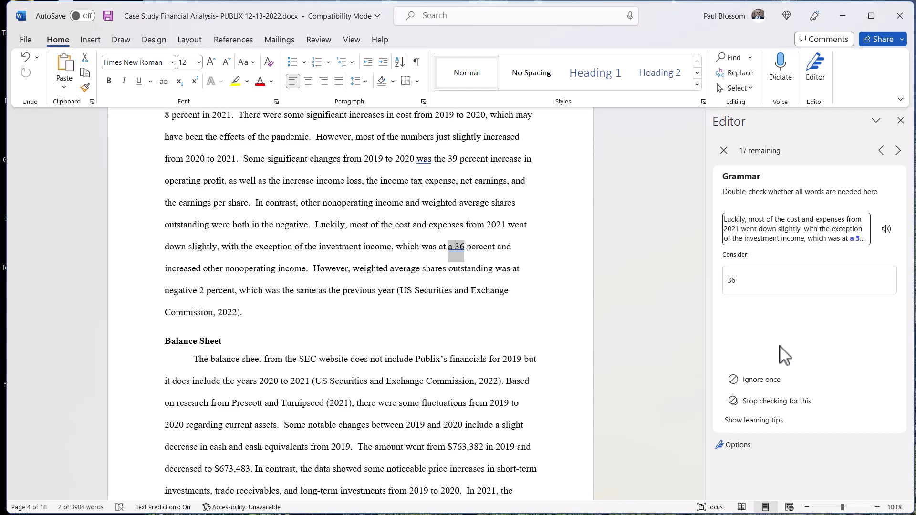
{"action": "left_click", "coordinate": [730, 286]}
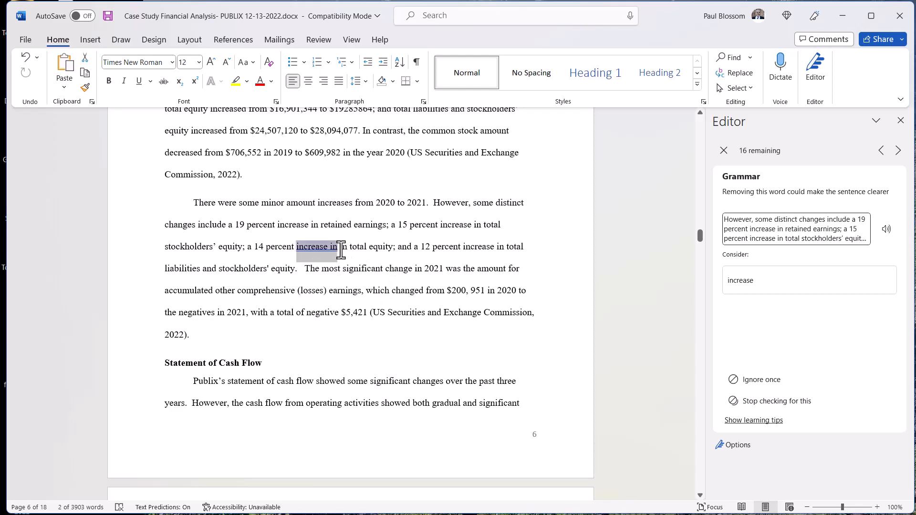
- Accept the grammar suggestions "increase" for total equity, "increased" for "in creased", and "negative" in the investing cash flow paragraph
{"action": "left_click", "coordinate": [746, 286]}
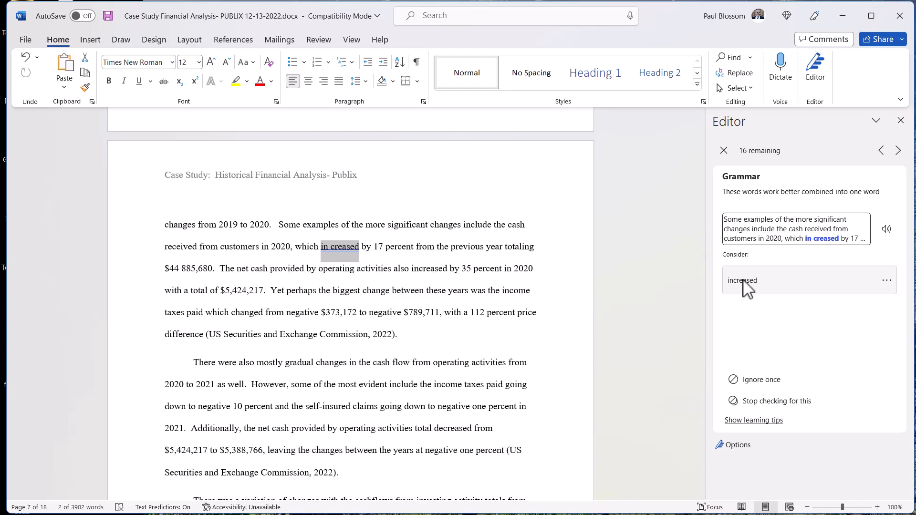
{"action": "left_click", "coordinate": [744, 284]}
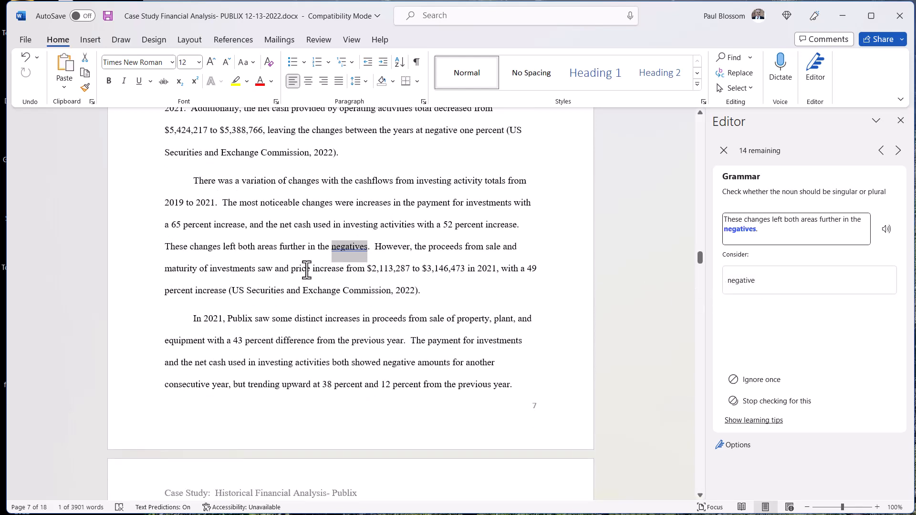
{"action": "left_click", "coordinate": [738, 281]}
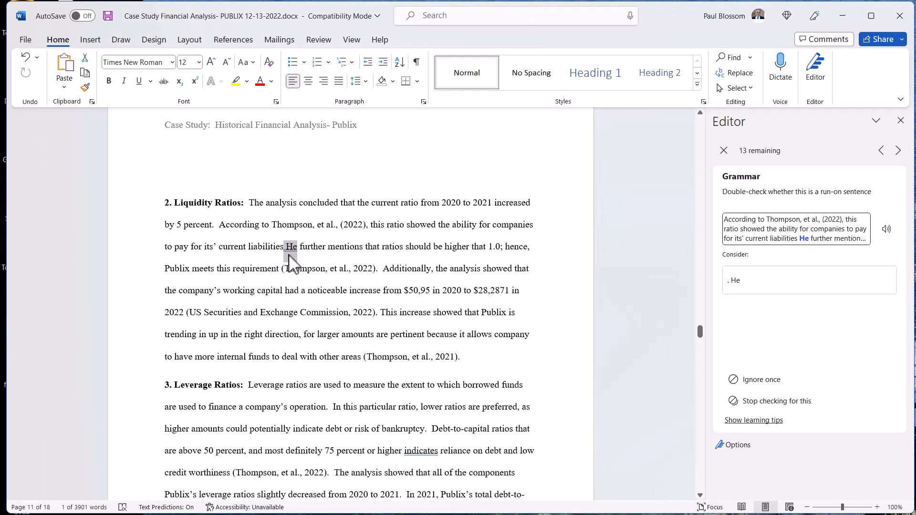
- Accept the grammar suggestions ". He", "indicate", "total" and "Since" in the Liquidity, Leverage and Activity Ratio paragraphs
{"action": "left_click", "coordinate": [736, 283]}
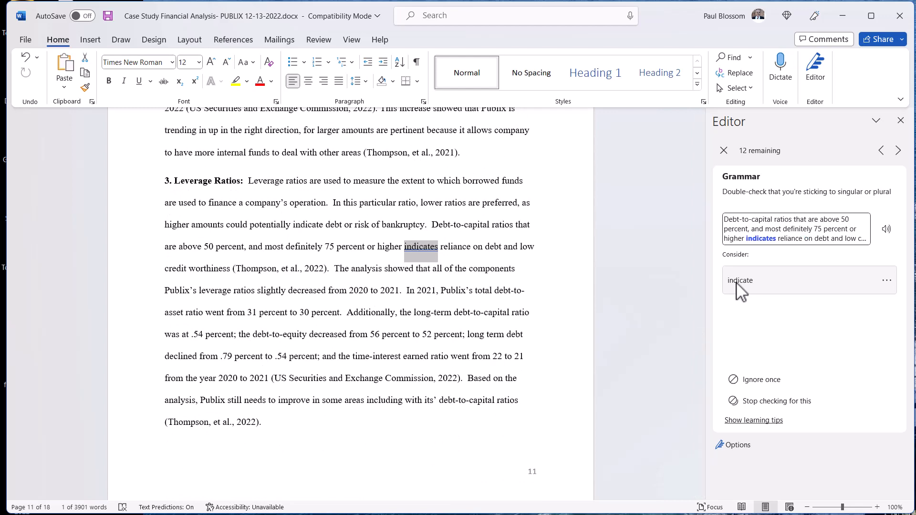
{"action": "left_click", "coordinate": [738, 281]}
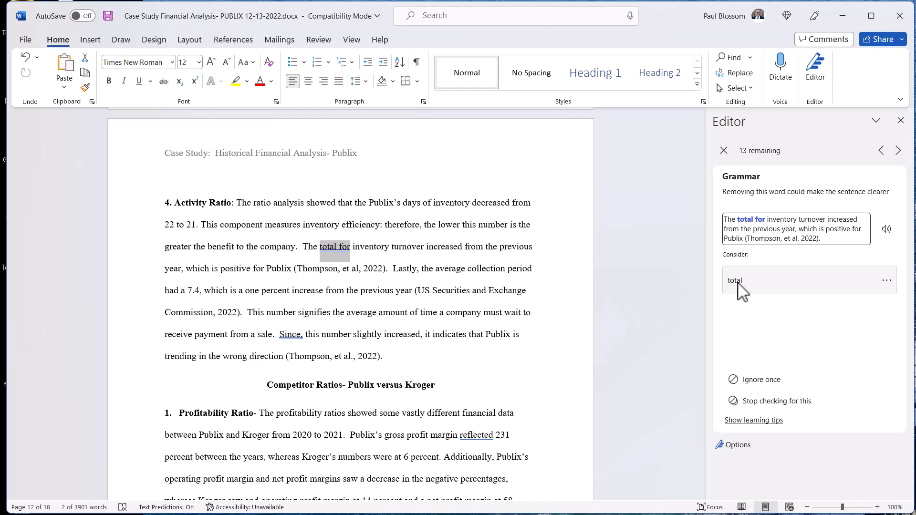
{"action": "left_click", "coordinate": [739, 282]}
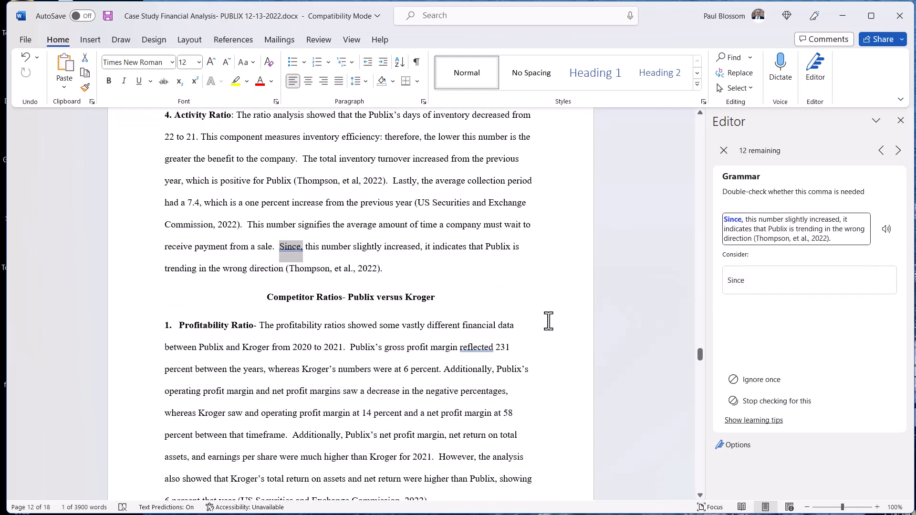
{"action": "left_click", "coordinate": [737, 282]}
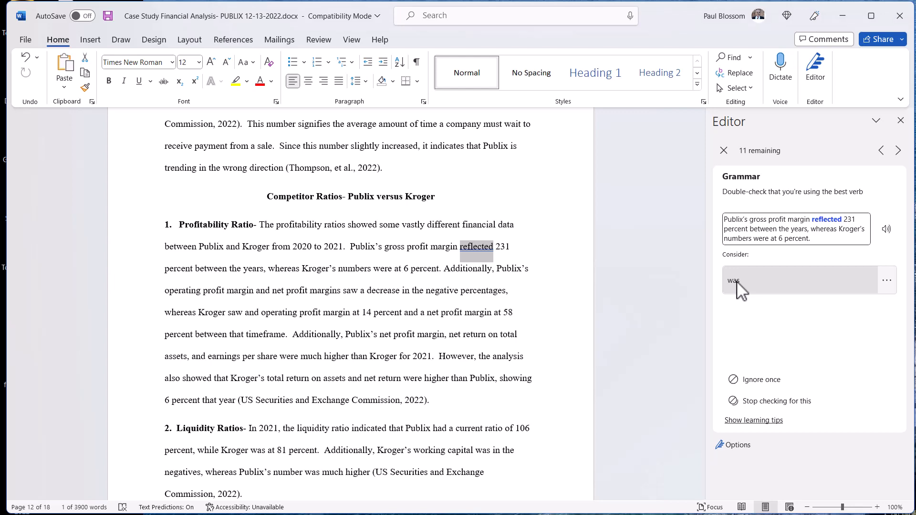
- In the competitor ratios section, accept the grammar suggestions "was", "ratio" and "gap", and ignore the flag on "high" once
{"action": "left_click", "coordinate": [737, 282]}
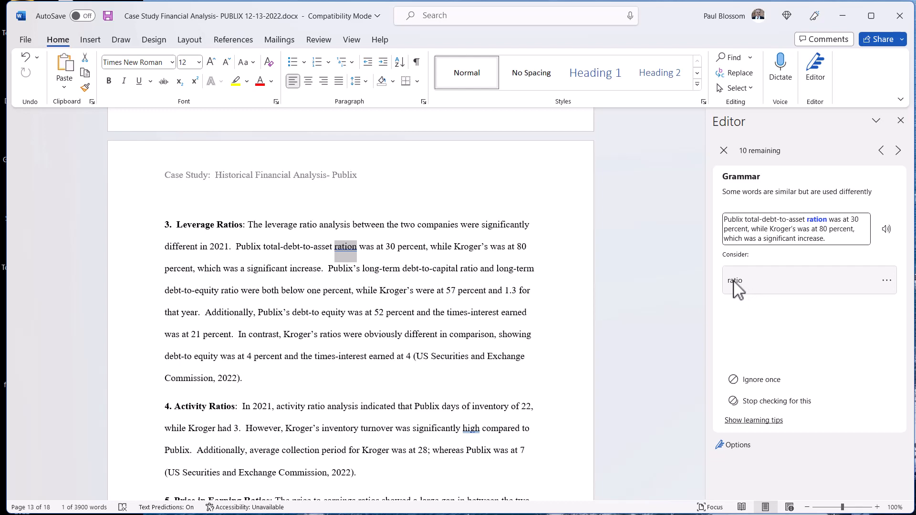
{"action": "left_click", "coordinate": [734, 283]}
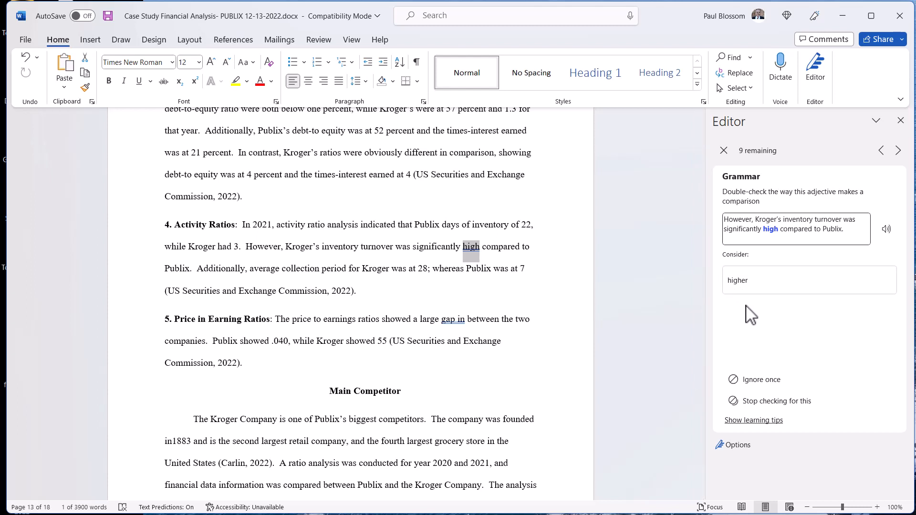
{"action": "left_click", "coordinate": [753, 385]}
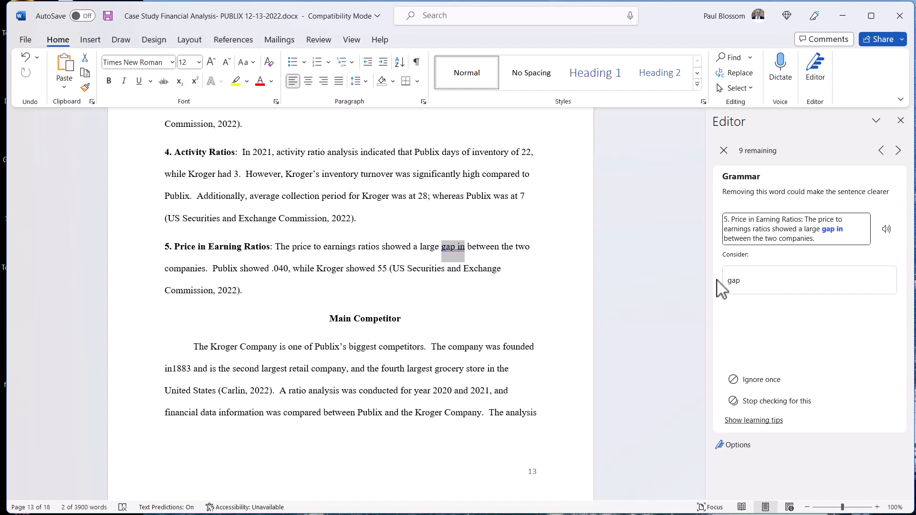
{"action": "left_click", "coordinate": [735, 281]}
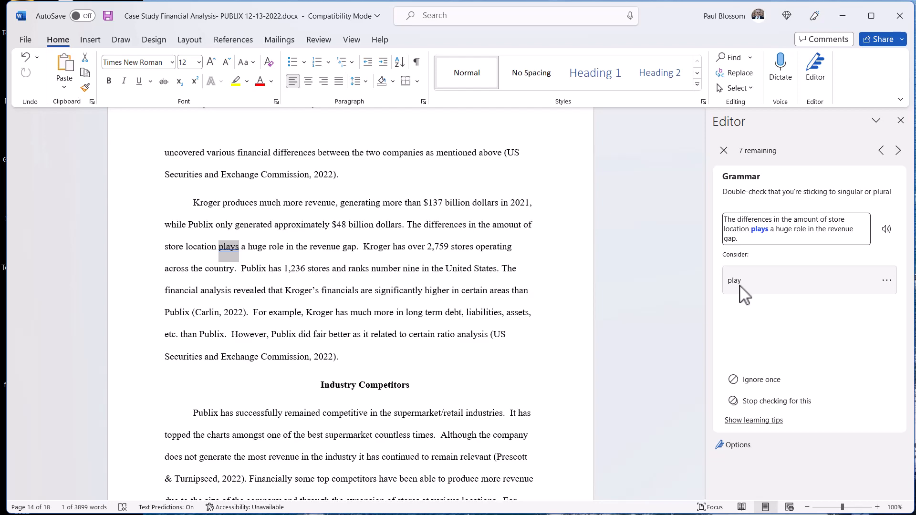
- Ignore the grammar flags on "plays", "a financial" and the capitalized "For" once each, and accept "identify" in the Conclusion
{"action": "left_click", "coordinate": [766, 380]}
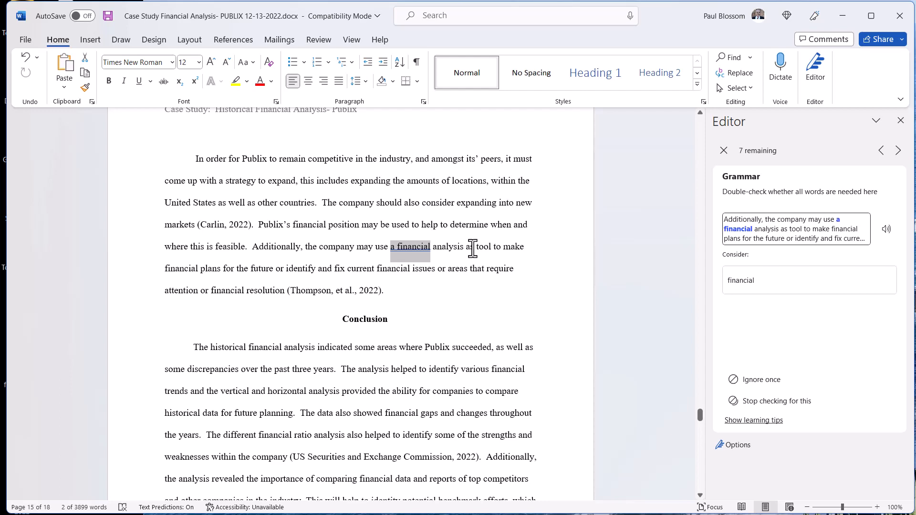
{"action": "left_click", "coordinate": [754, 381]}
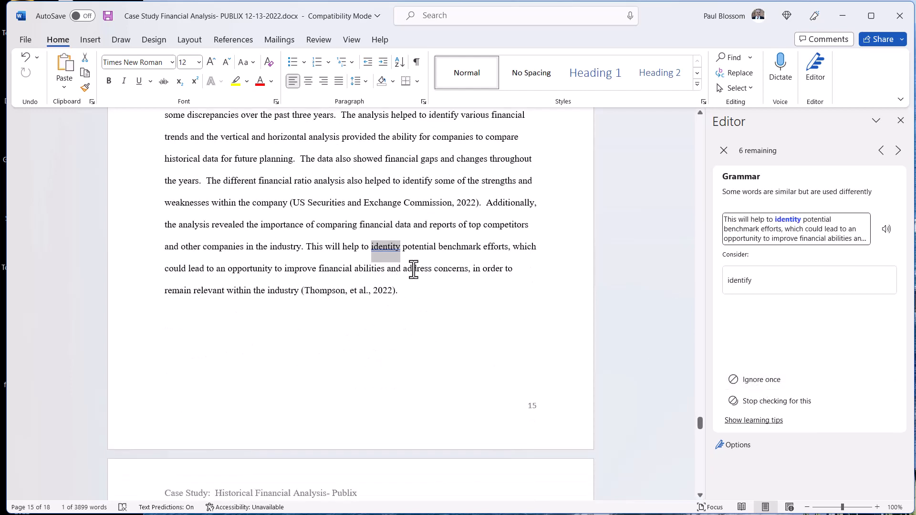
{"action": "scroll", "coordinate": [413, 269], "scroll_direction": "up", "scroll_amount": 5}
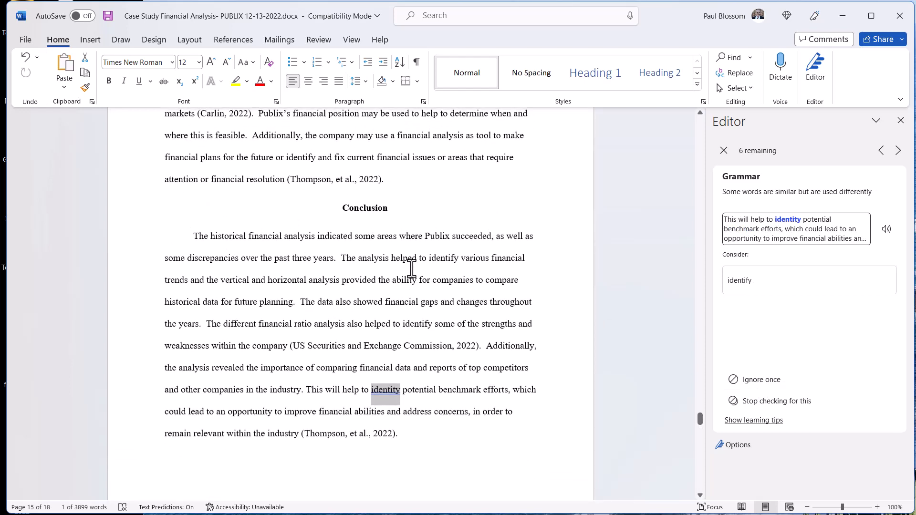
{"action": "scroll", "coordinate": [412, 268], "scroll_direction": "down", "scroll_amount": 5}
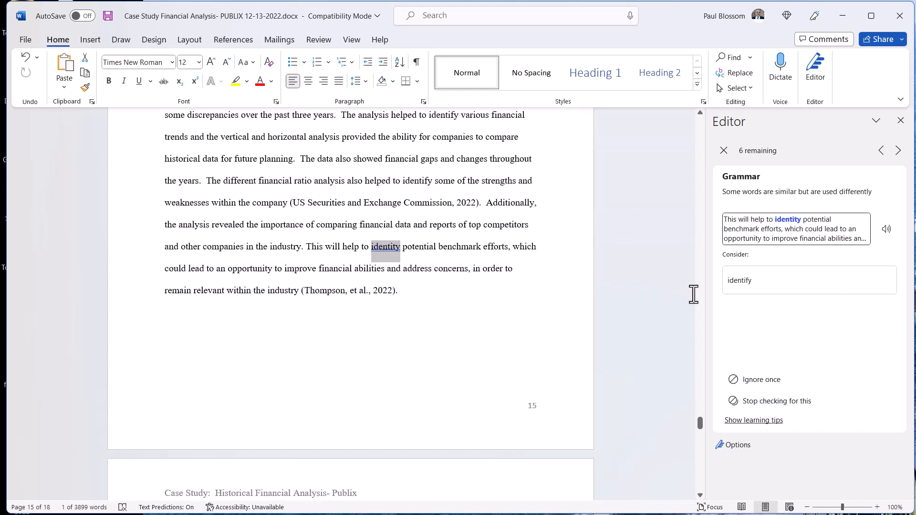
{"action": "left_click", "coordinate": [738, 281]}
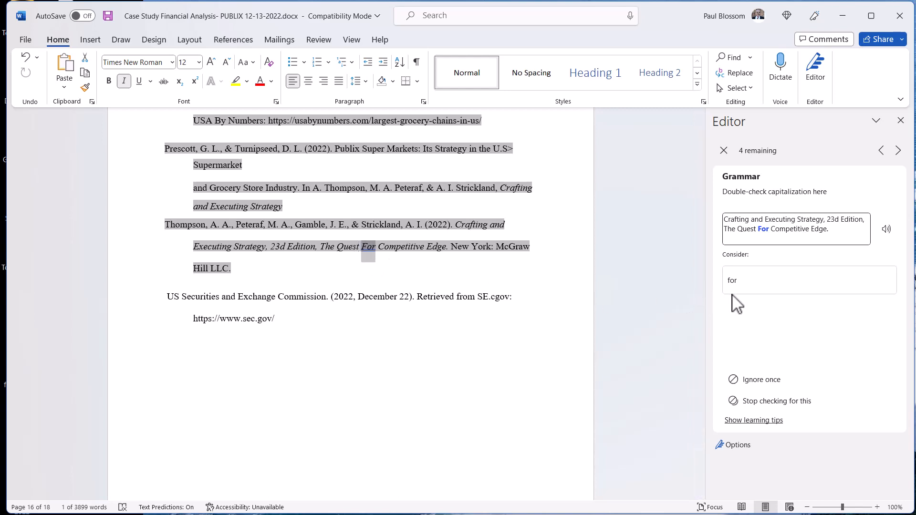
{"action": "left_click", "coordinate": [761, 380]}
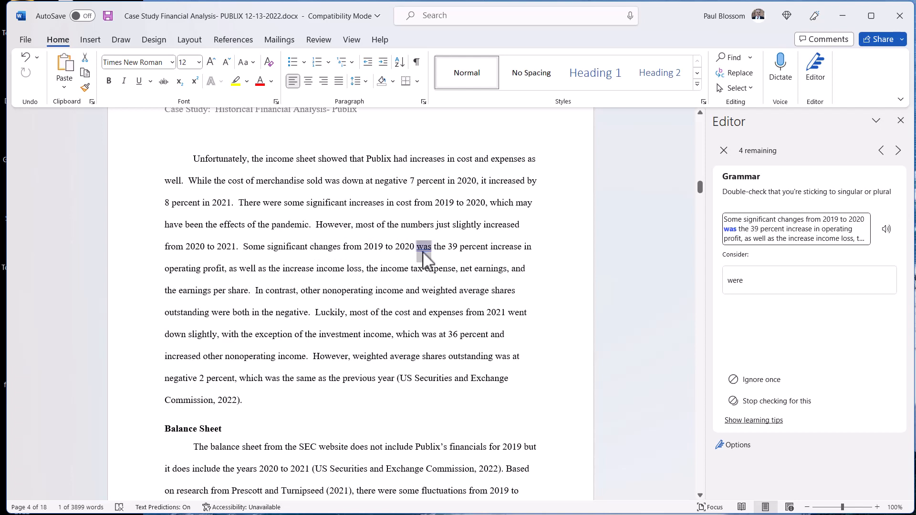
- Accept the remaining grammar suggestions: "were" in the income sheet paragraph, and "their" and "than" under Liquidity Ratios
{"action": "left_click", "coordinate": [737, 283]}
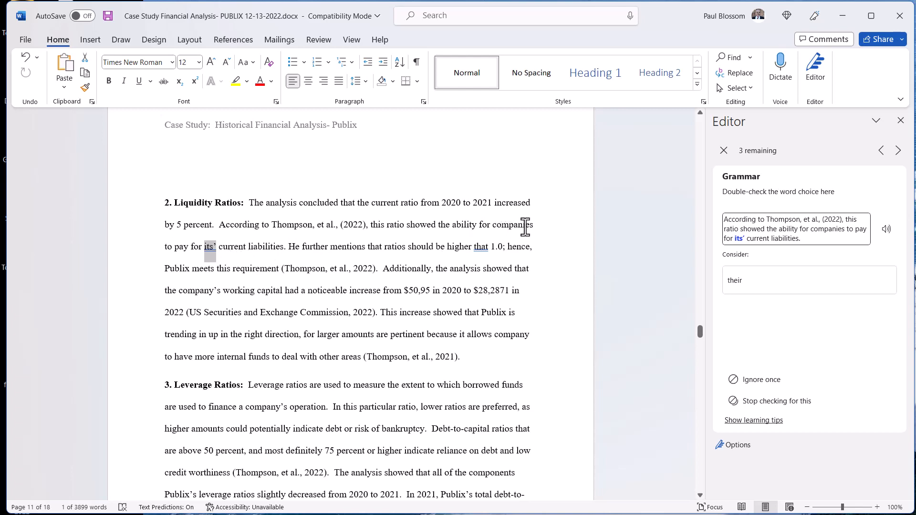
{"action": "left_click", "coordinate": [739, 284]}
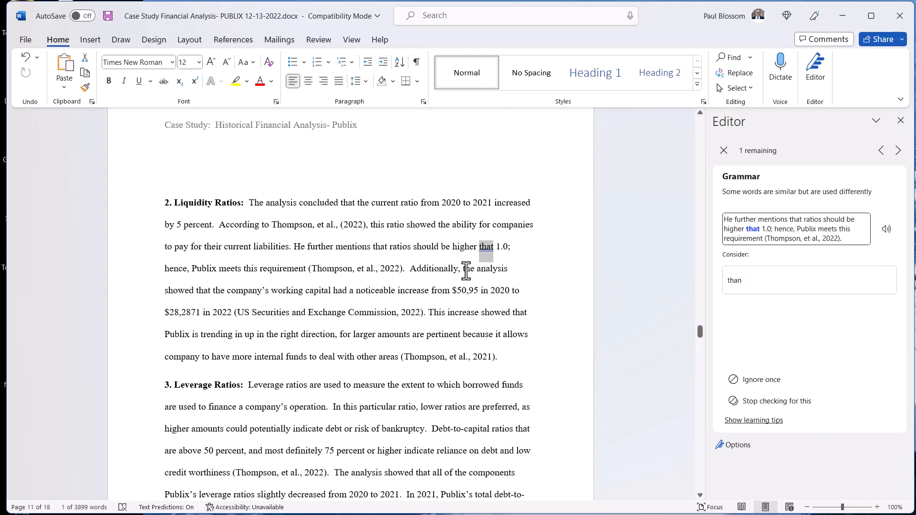
{"action": "left_click", "coordinate": [739, 284]}
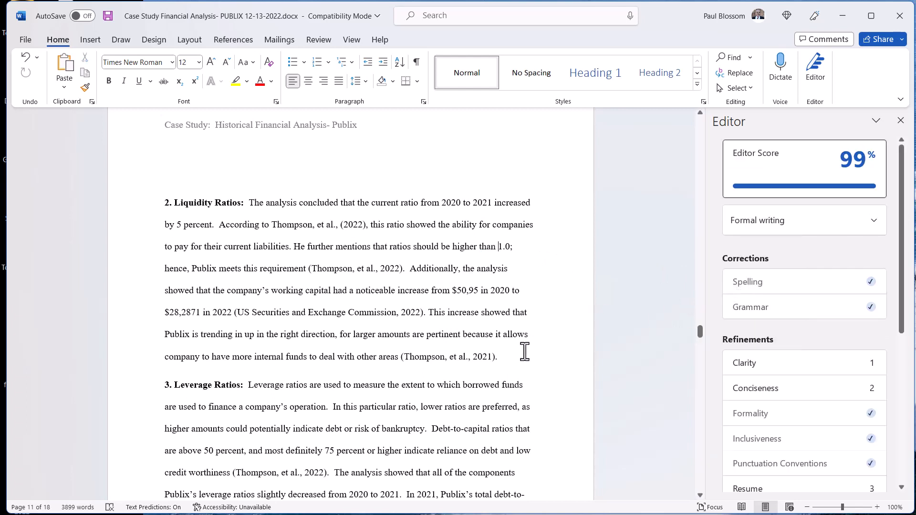
{"action": "scroll", "coordinate": [445, 340], "scroll_direction": "down", "scroll_amount": 2}
{"action": "scroll", "coordinate": [445, 340], "scroll_direction": "down", "scroll_amount": 1}
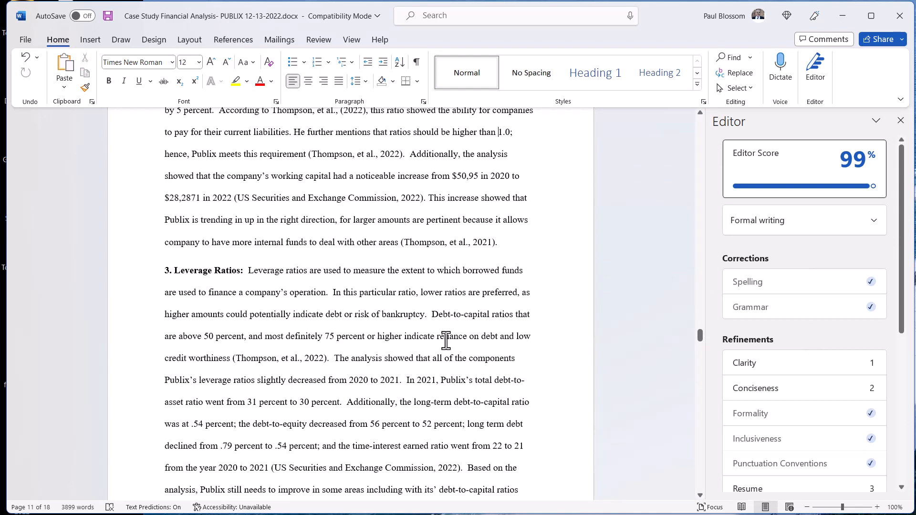
{"action": "scroll", "coordinate": [445, 340], "scroll_direction": "down", "scroll_amount": 5}
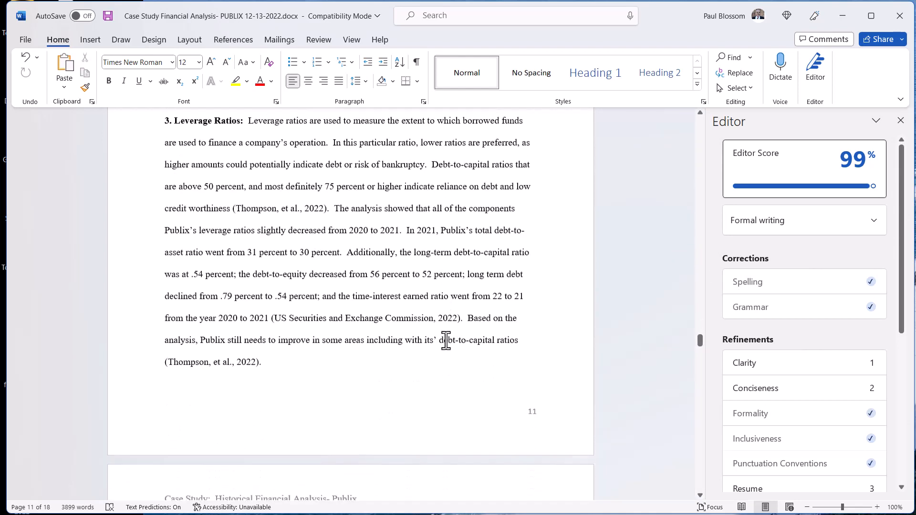
{"action": "scroll", "coordinate": [445, 340], "scroll_direction": "down", "scroll_amount": 6}
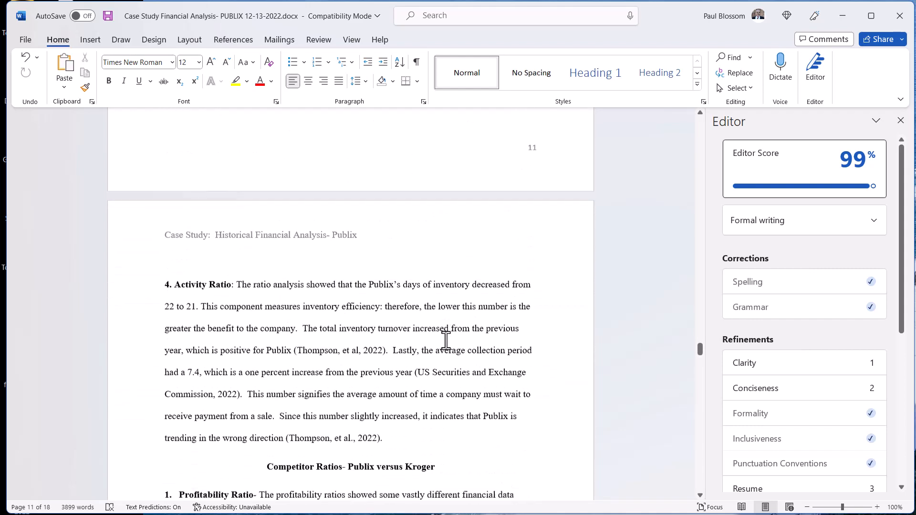
{"action": "scroll", "coordinate": [446, 340], "scroll_direction": "down", "scroll_amount": 2}
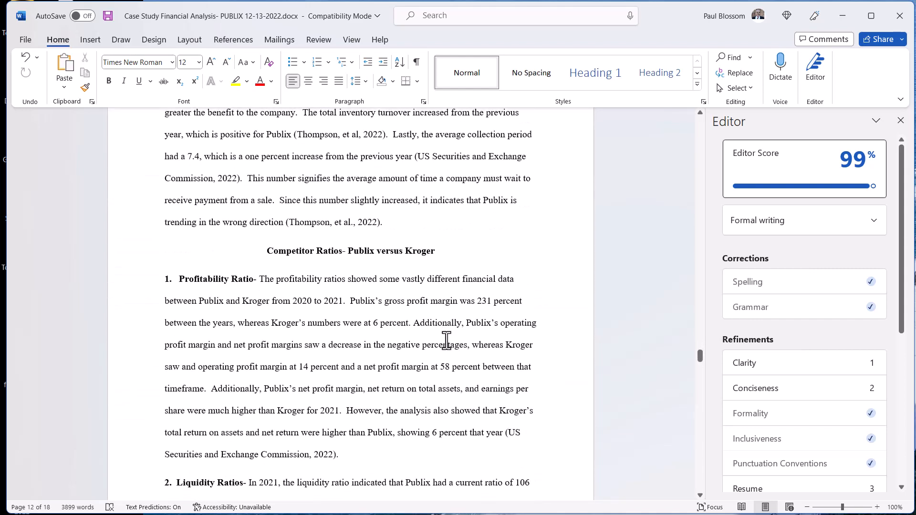